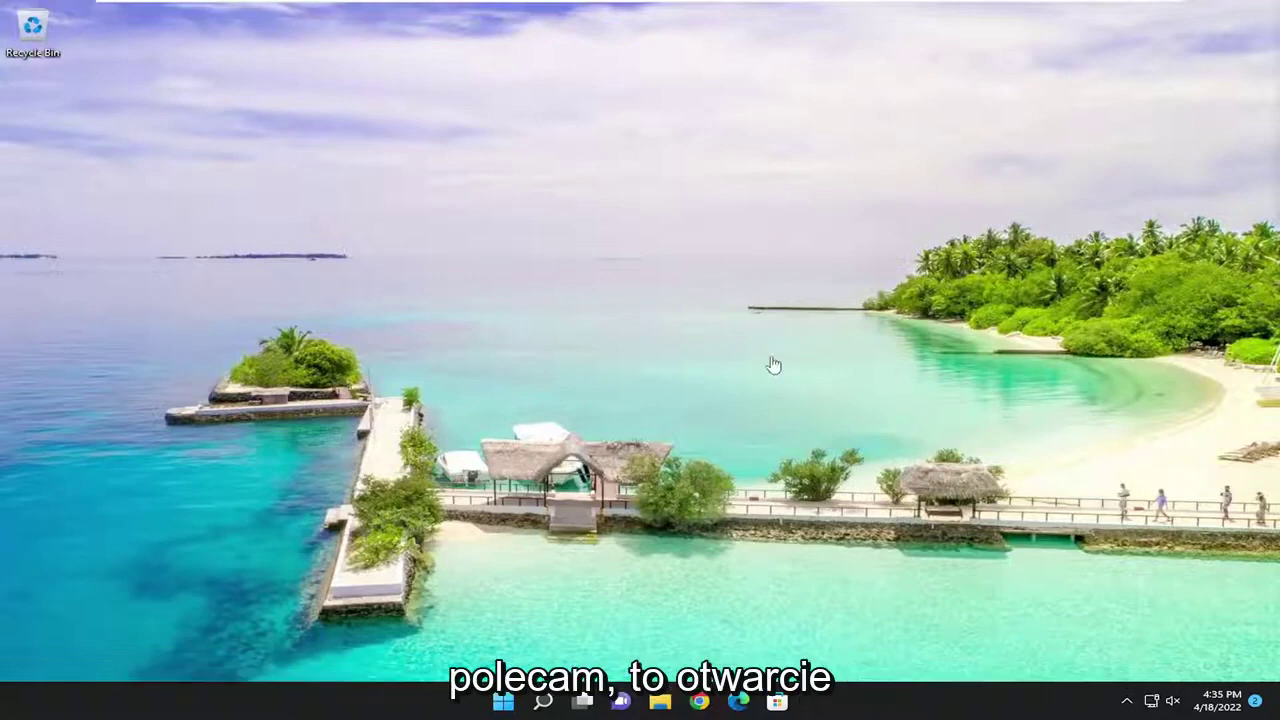
- Search for regedit and run Registry Editor as administrator, approving the UAC prompt
left_click(543, 703)
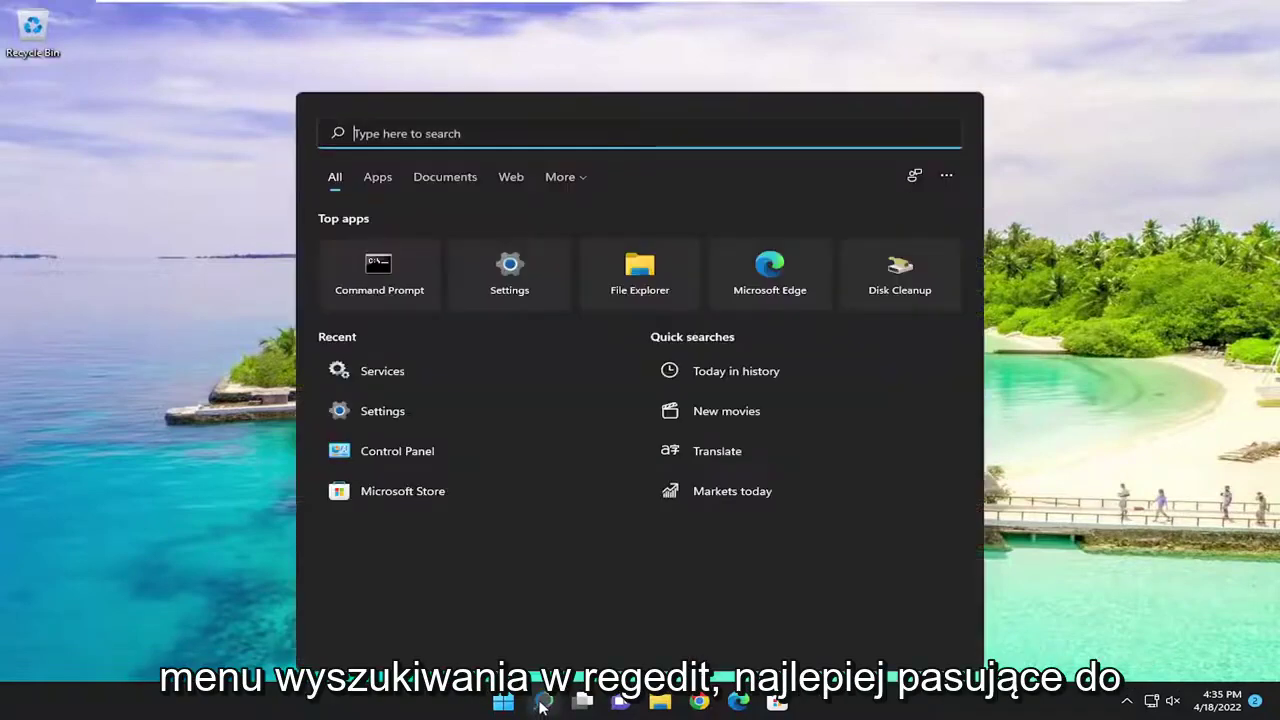
type("reegedit")
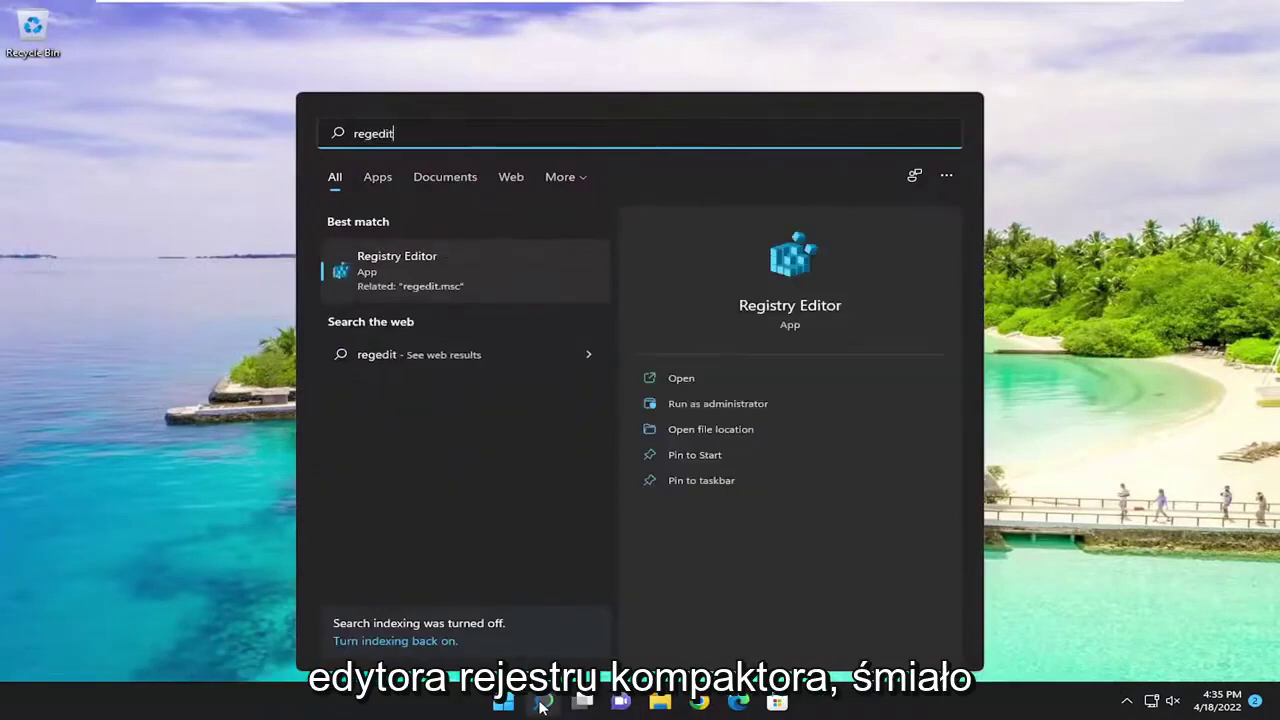
right_click(376, 263)
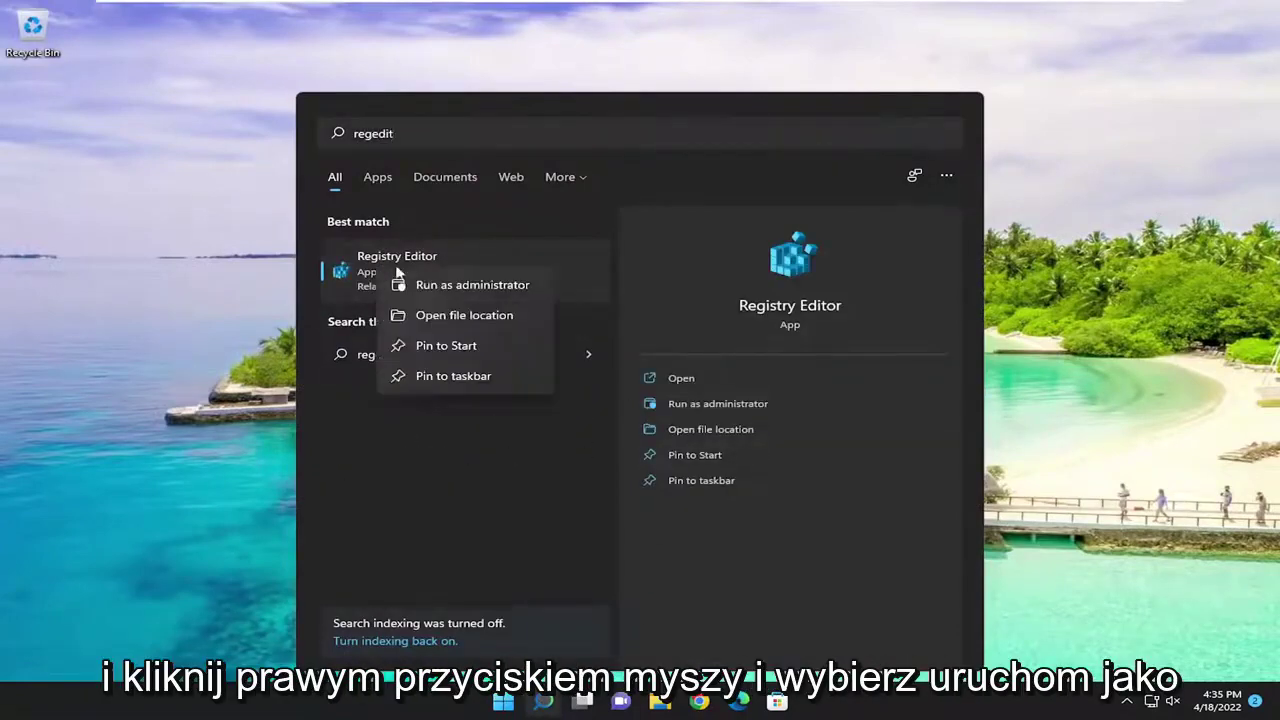
left_click(478, 284)
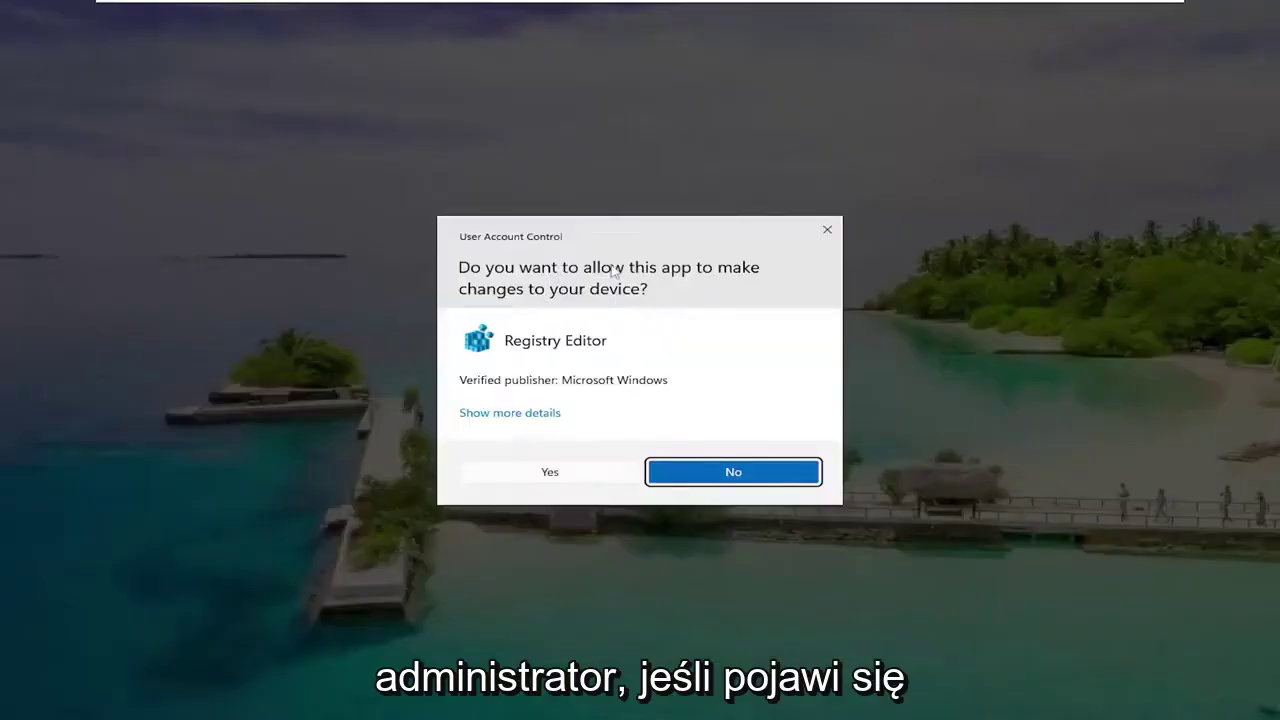
left_click(552, 471)
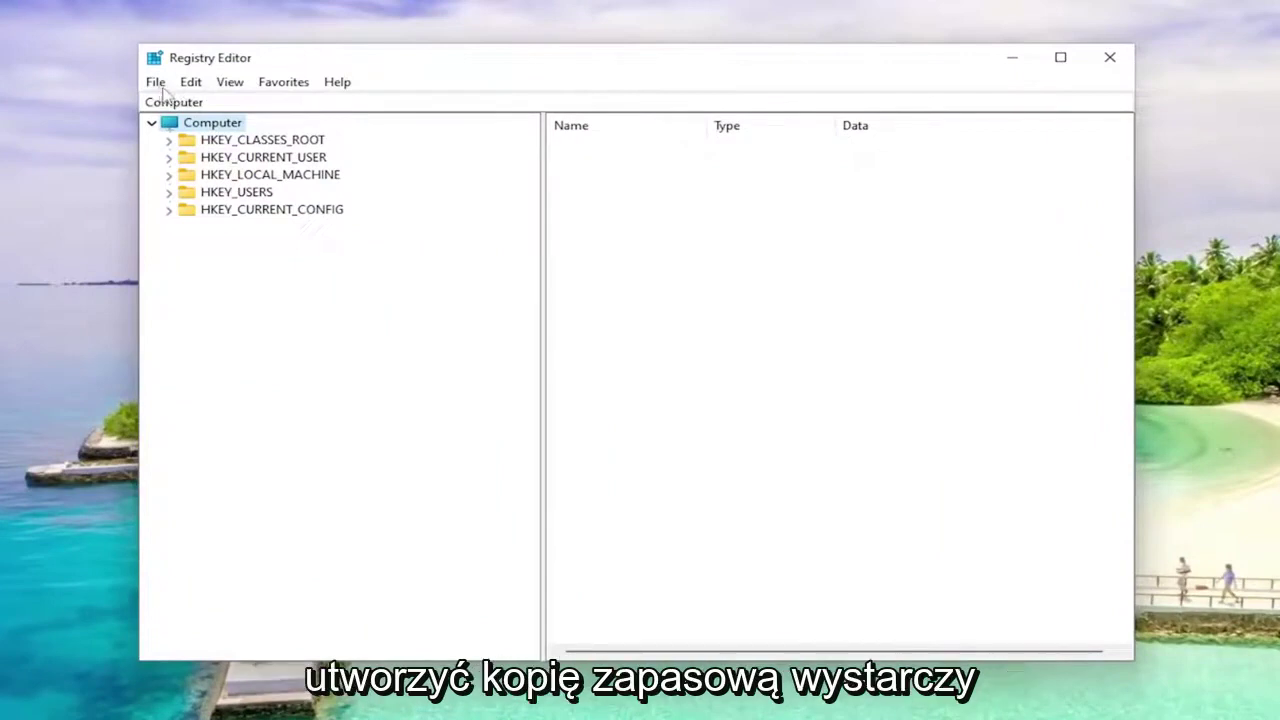
left_click(156, 82)
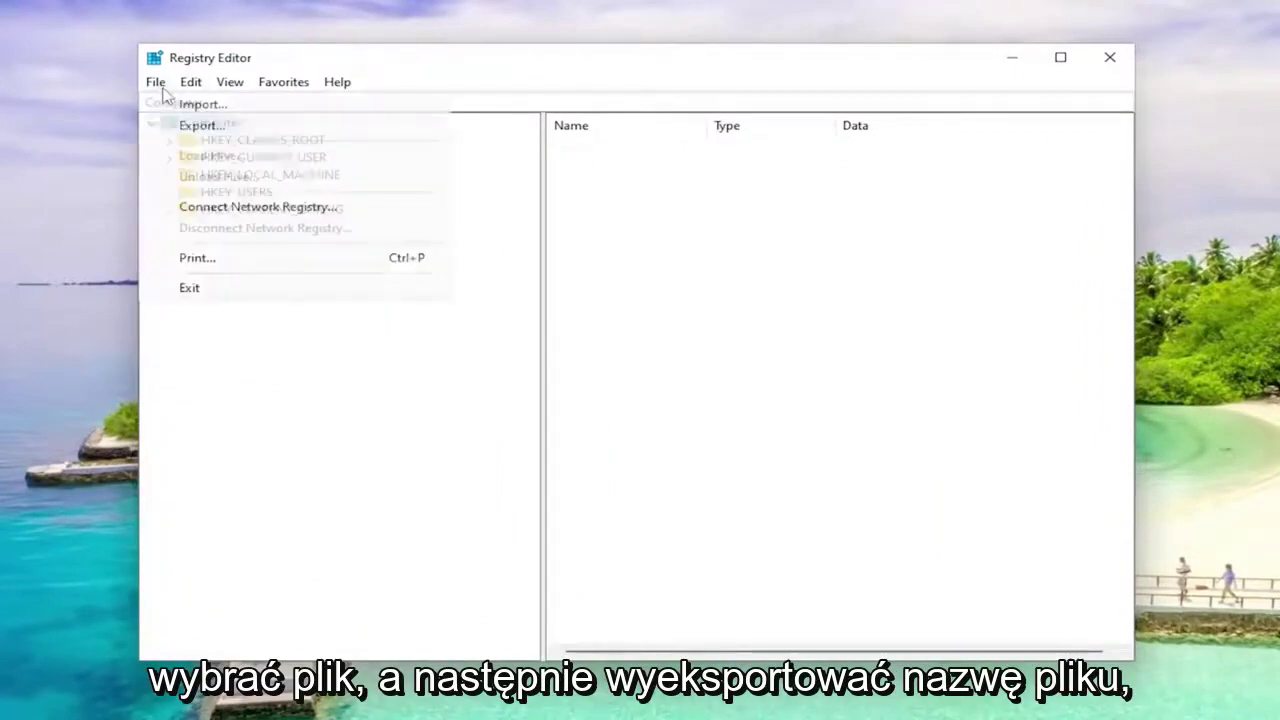
left_click(200, 123)
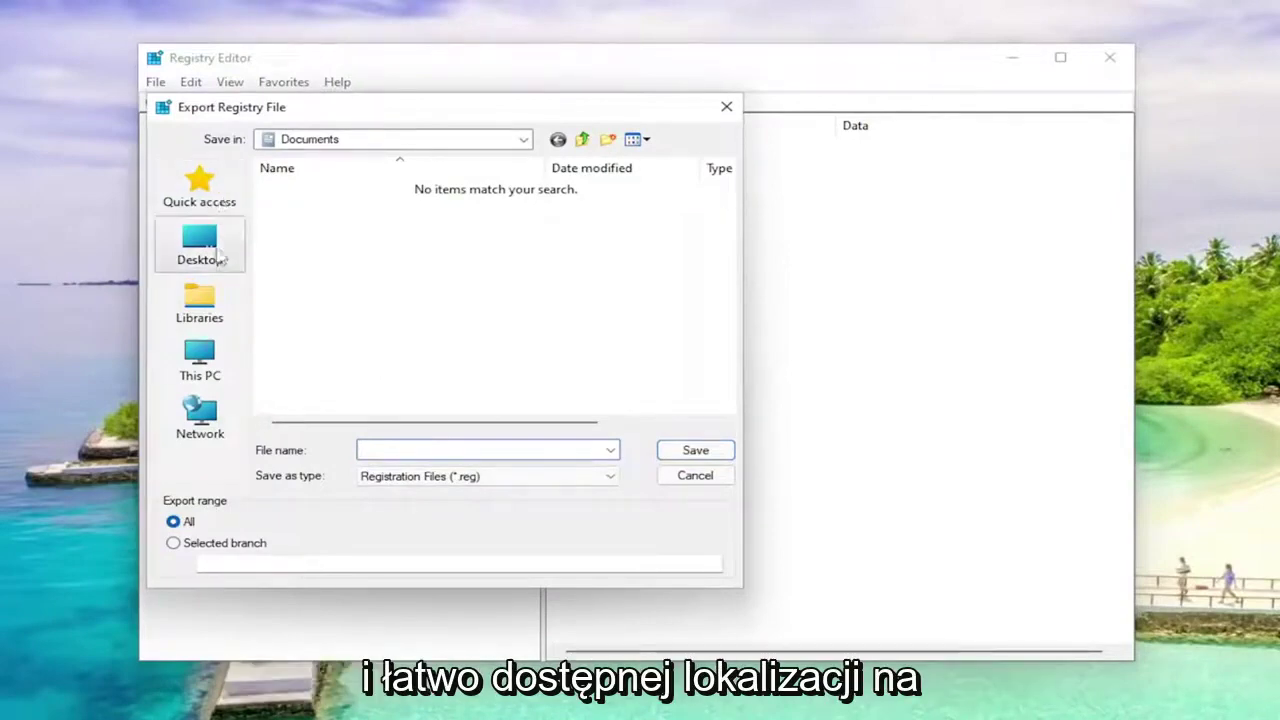
left_click(689, 477)
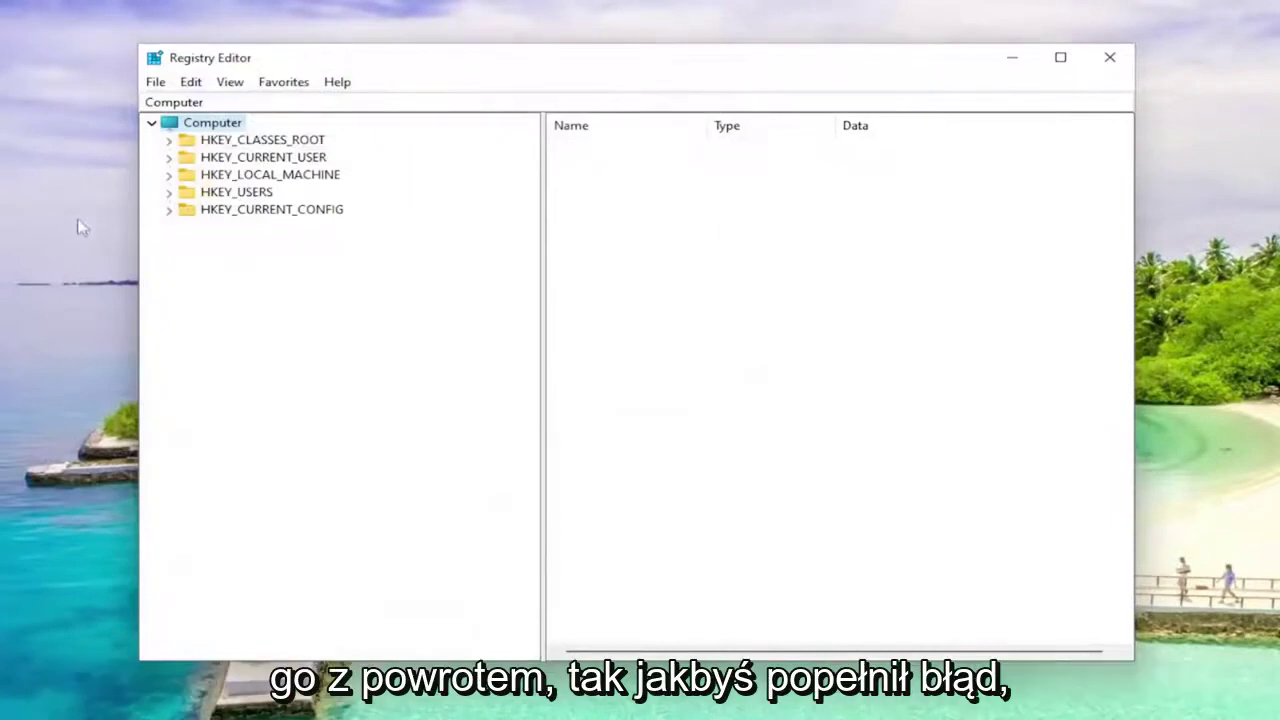
left_click(156, 82)
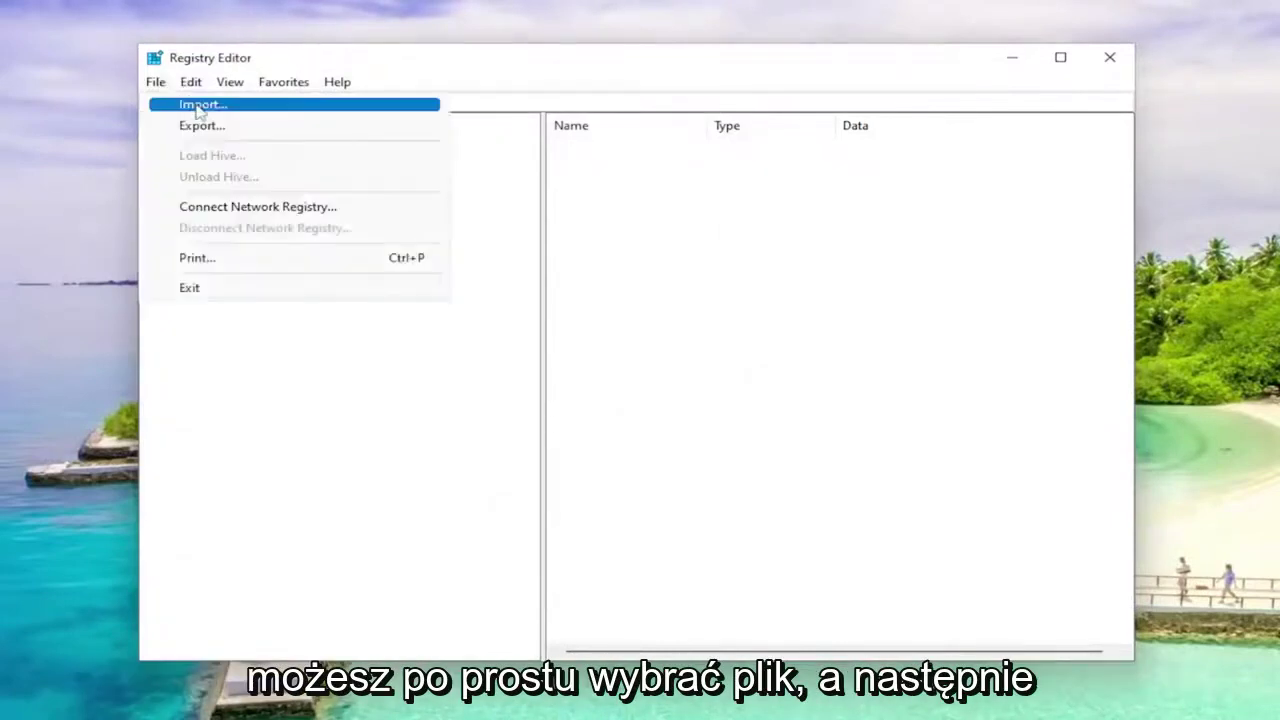
left_click(190, 104)
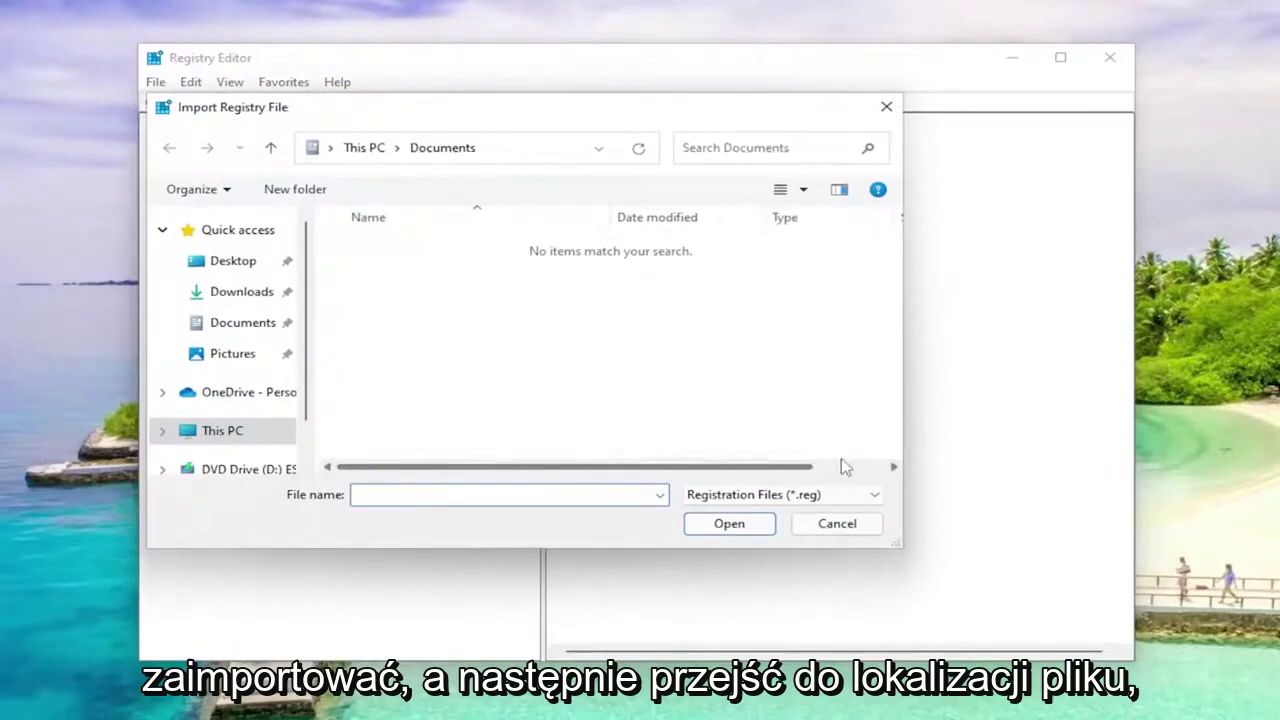
left_click(840, 530)
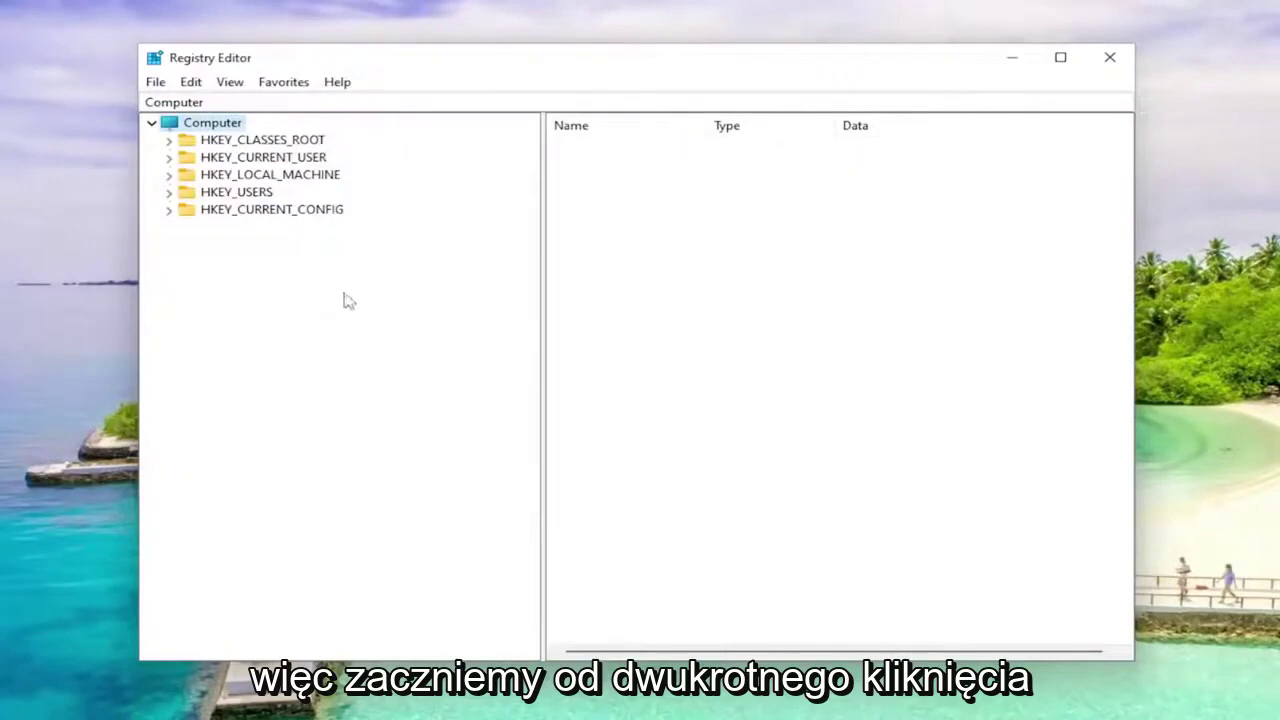
- Navigate to HKEY_LOCAL_MACHINE\SYSTEM\CurrentControlSet\Control\Print to list its values
double_click(300, 176)
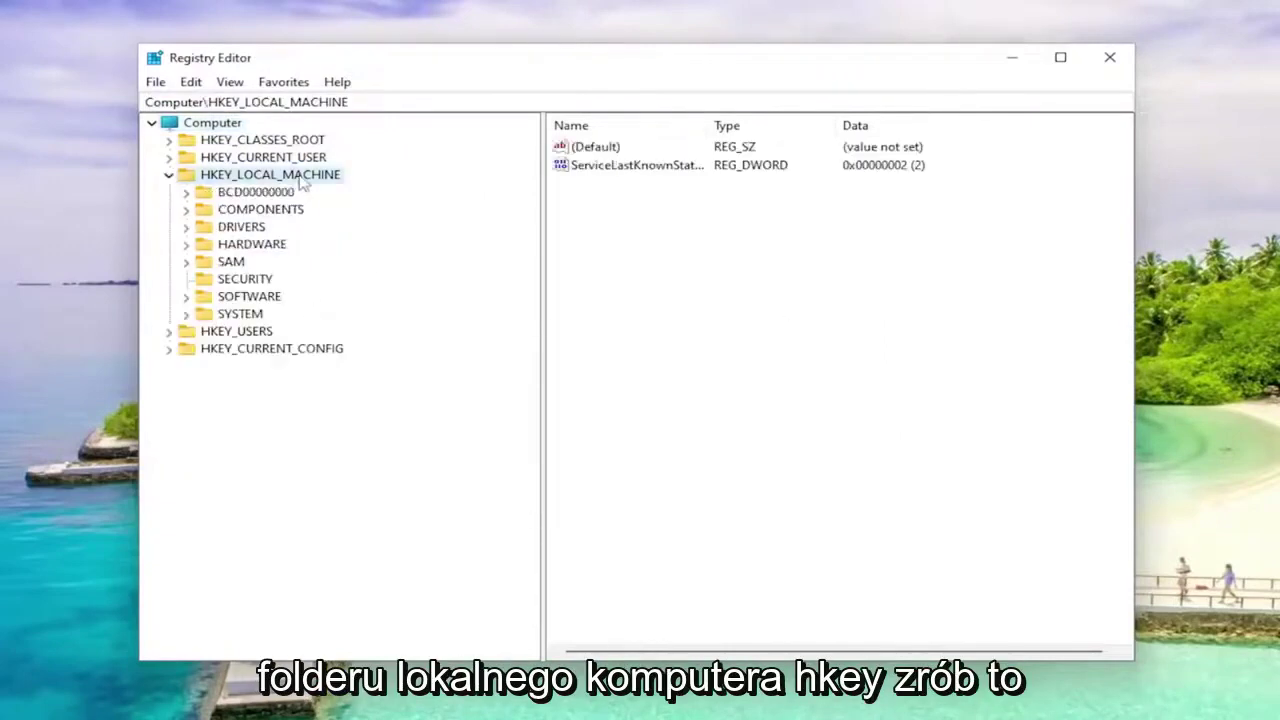
double_click(238, 314)
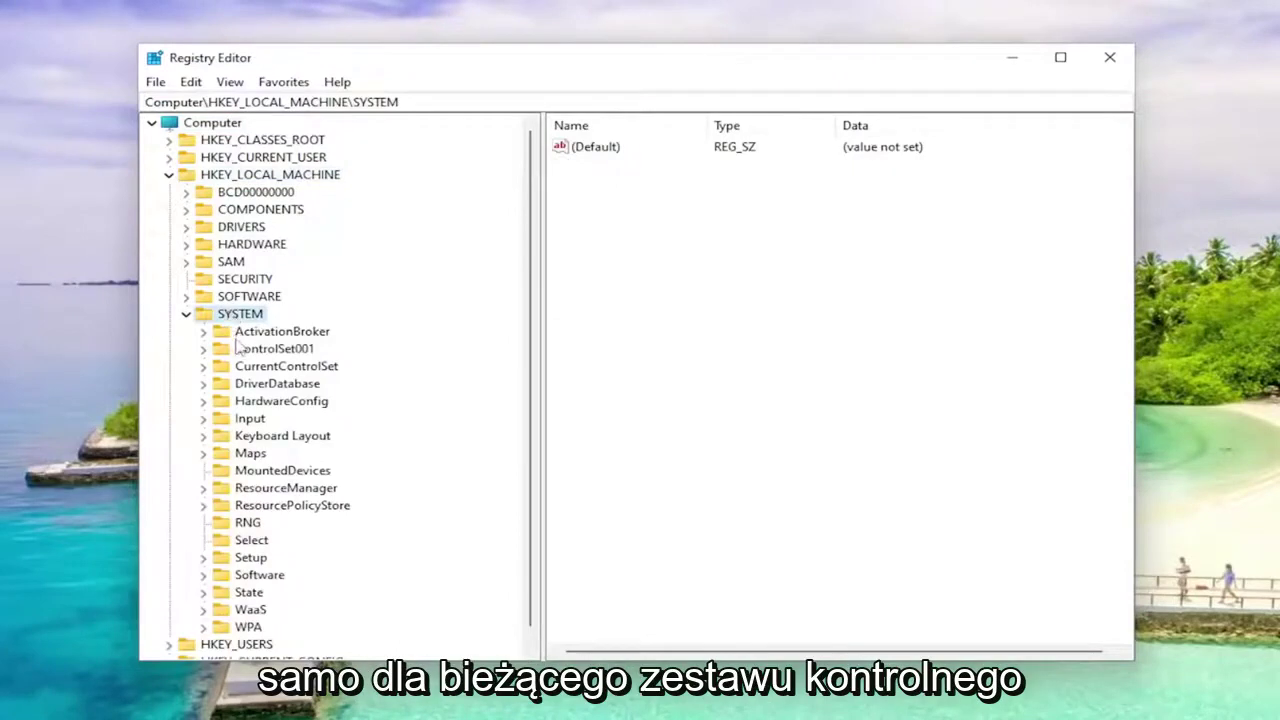
left_click(286, 370)
double_click(286, 370)
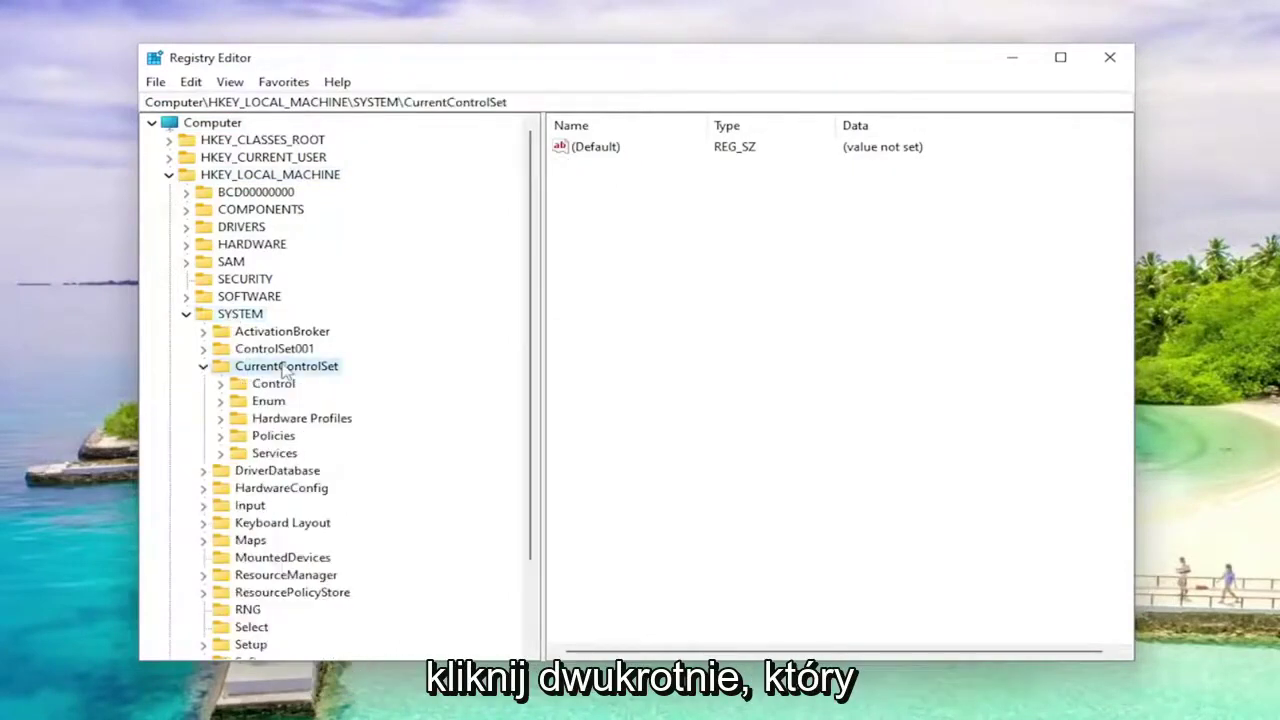
left_click(260, 387)
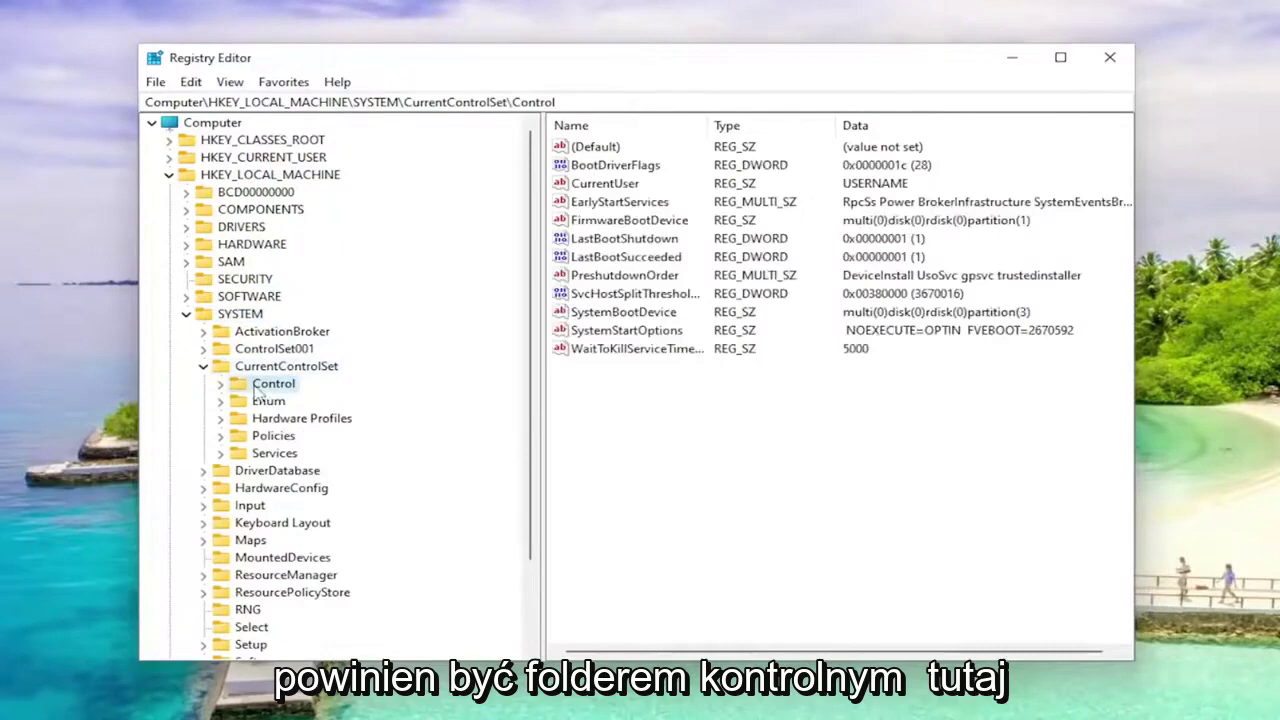
double_click(270, 386)
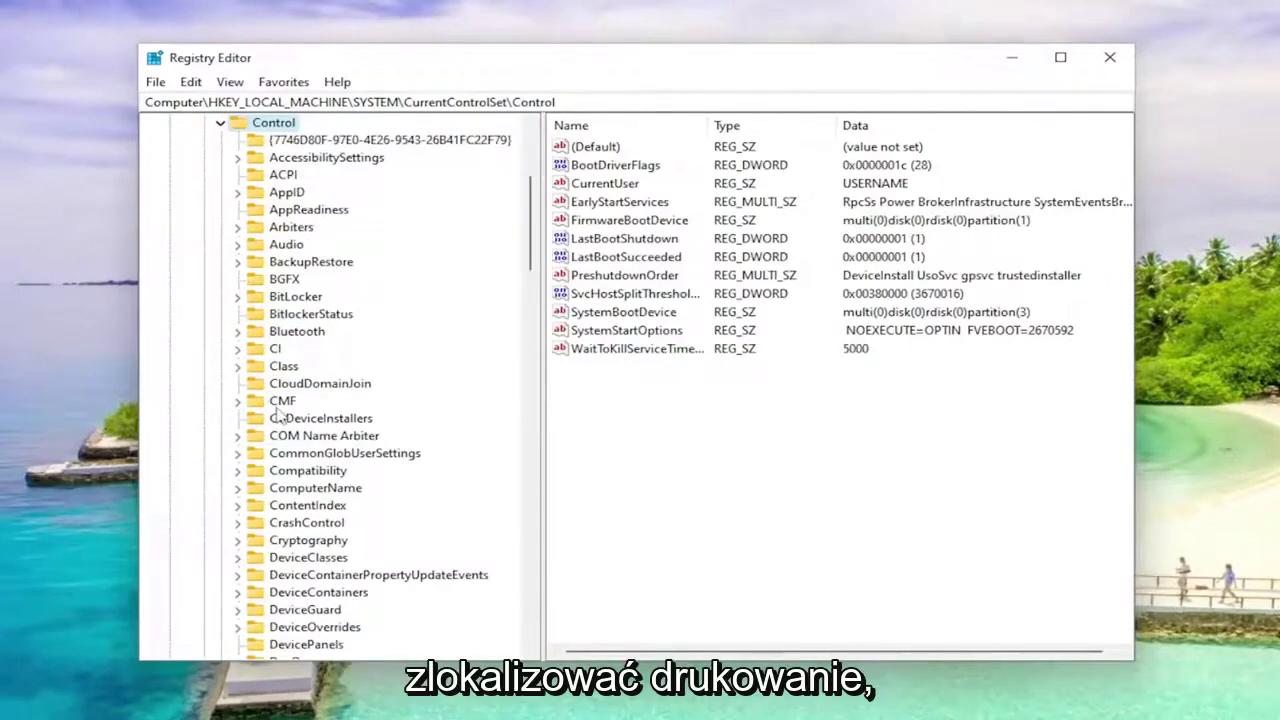
scroll(280, 416, "down", 7)
scroll(302, 454, "down", 5)
scroll(310, 480, "down", 3)
scroll(318, 508, "down", 6)
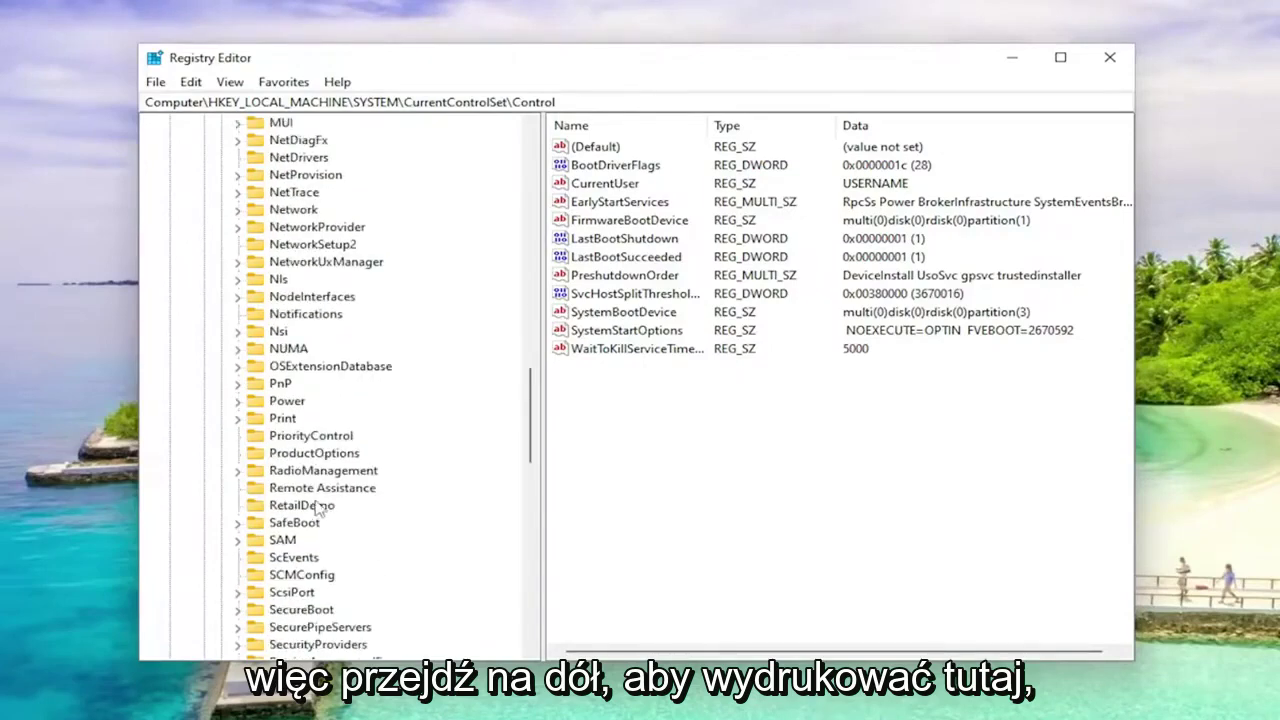
left_click(284, 420)
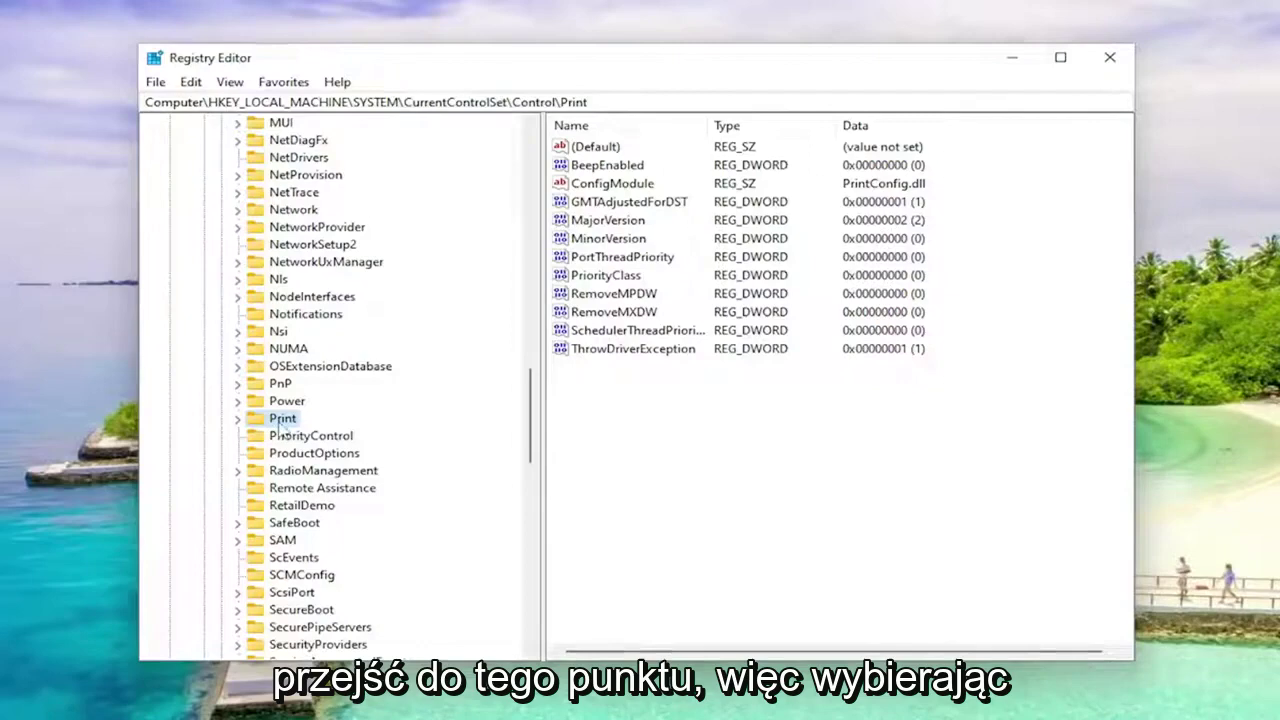
- Create a DWORD (32-bit) value named RpcAuthnLevelPrivacyEnabled in the Print key
right_click(651, 418)
mouse_move(711, 436)
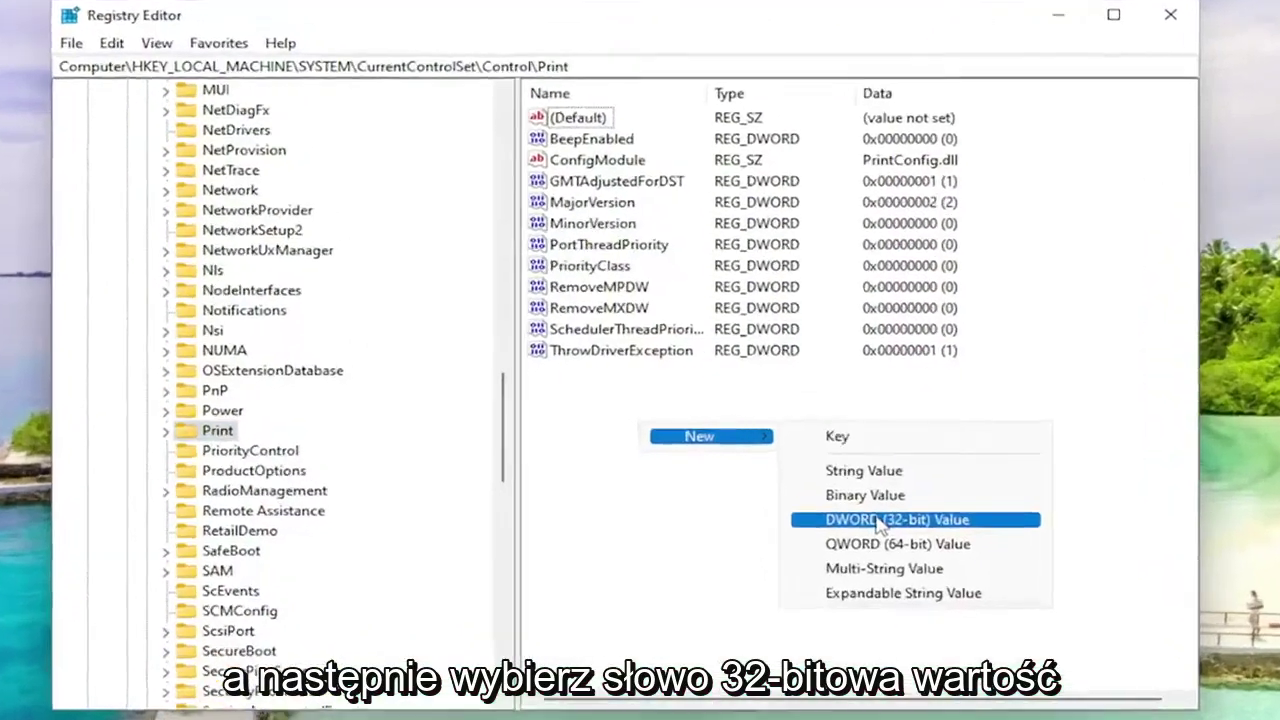
left_click(860, 496)
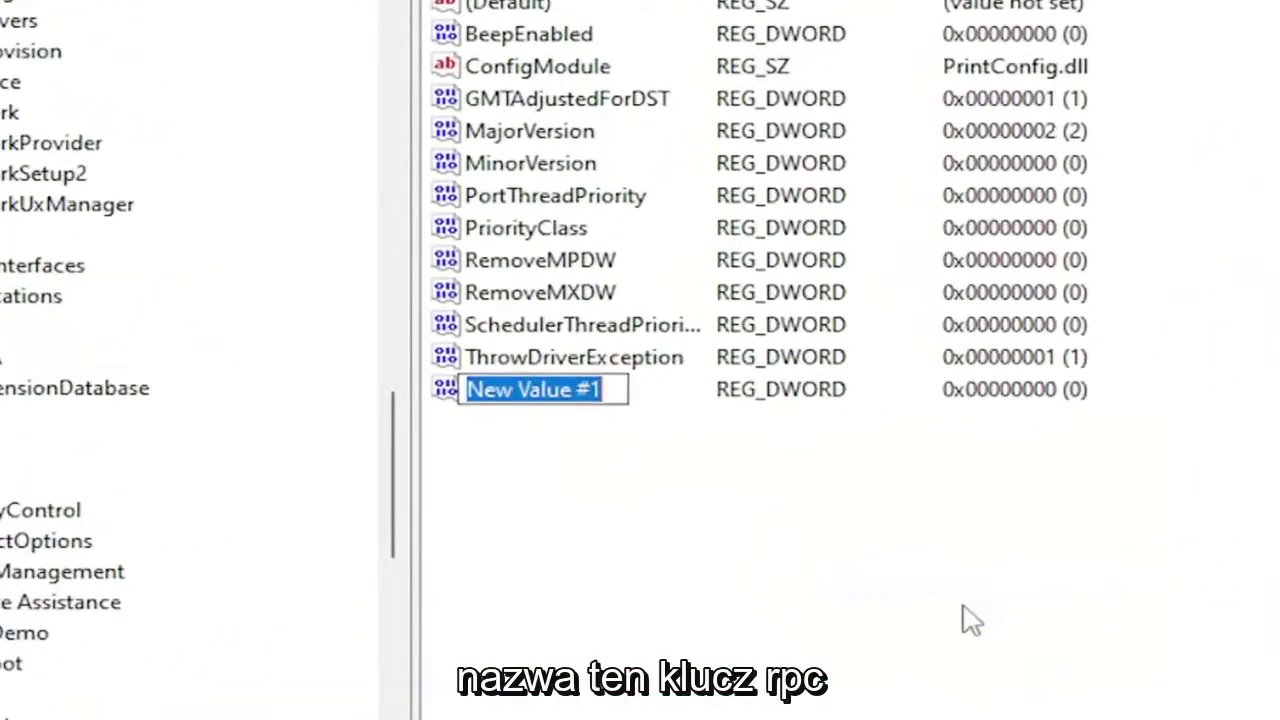
type("Rpc")
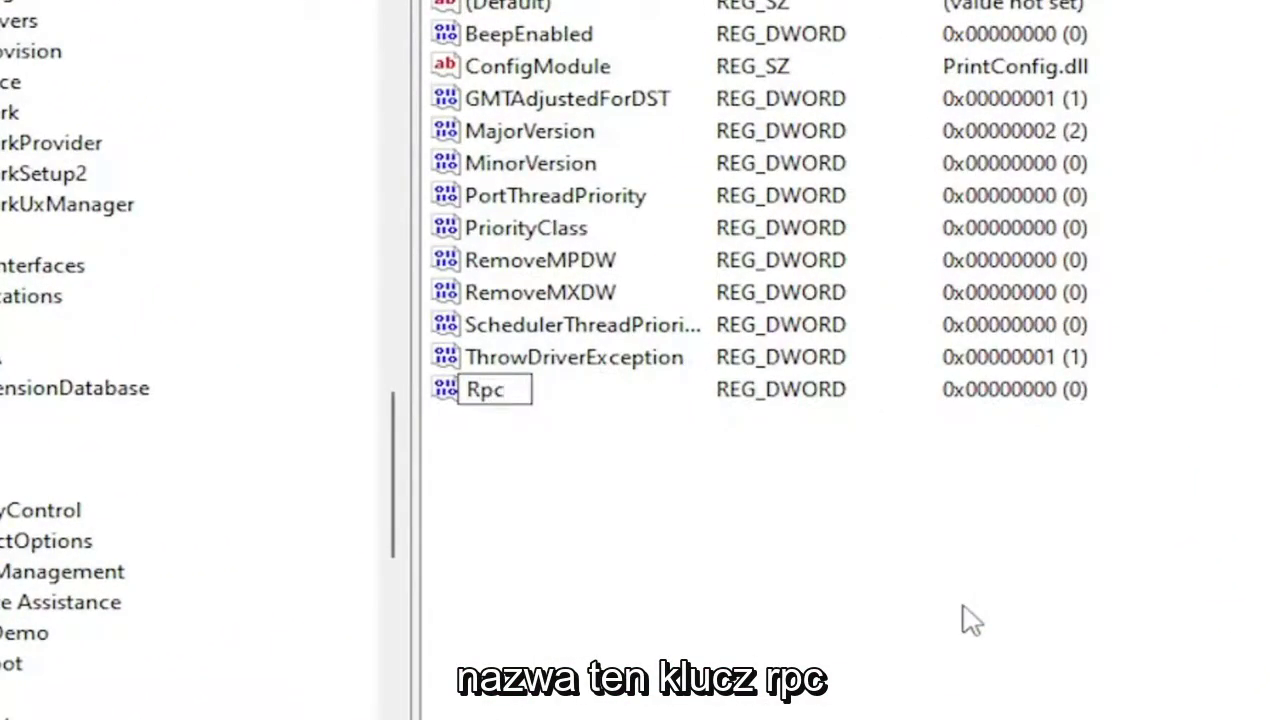
type("Aut")
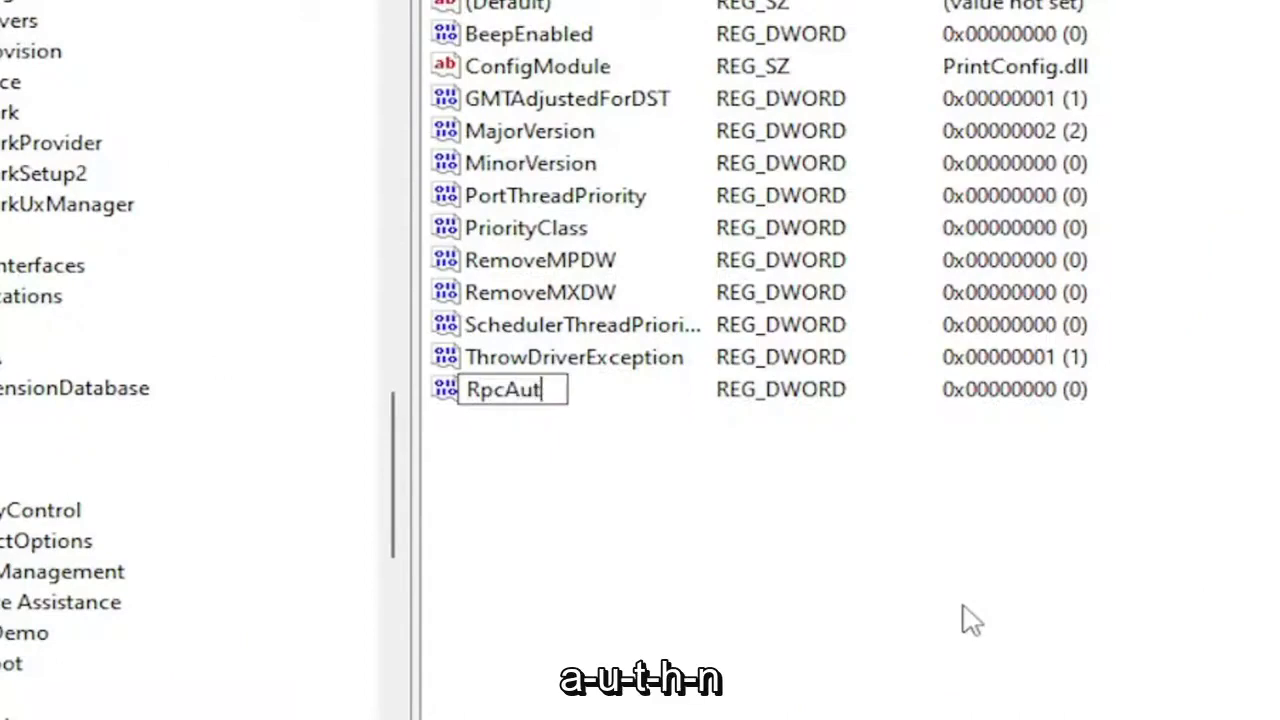
type("hn")
type("Leve")
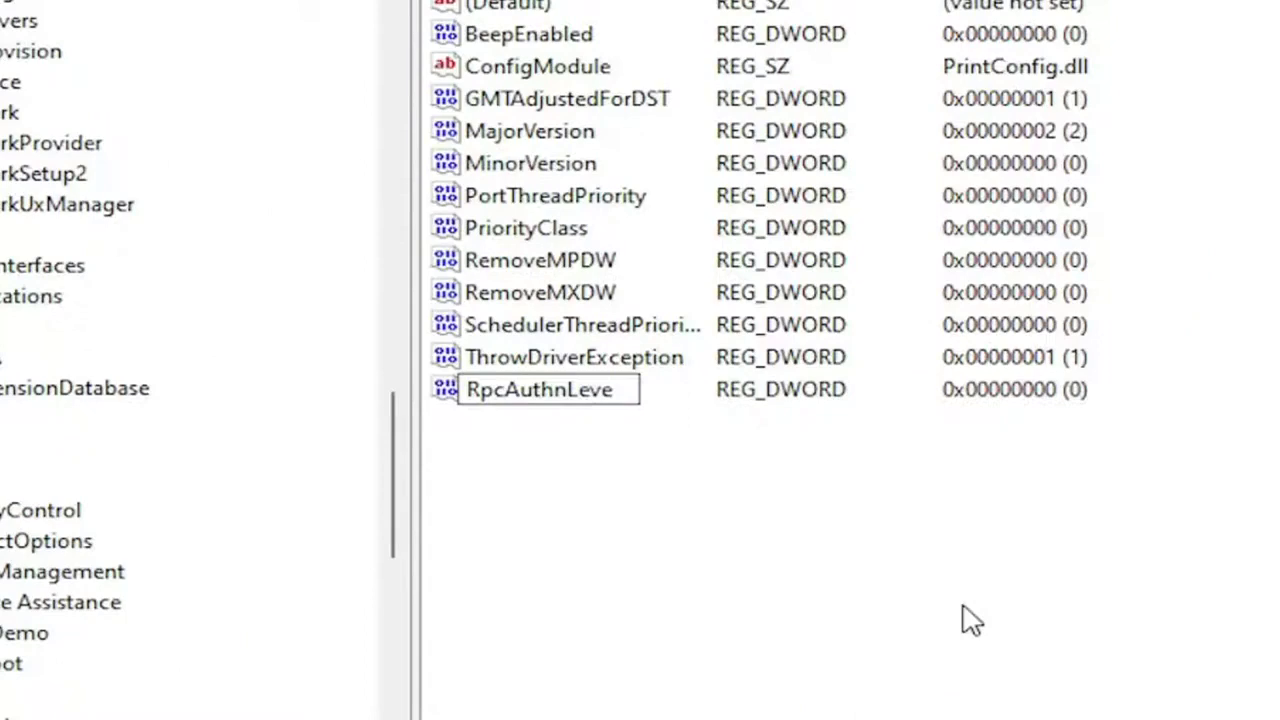
type("l")
type("Pri")
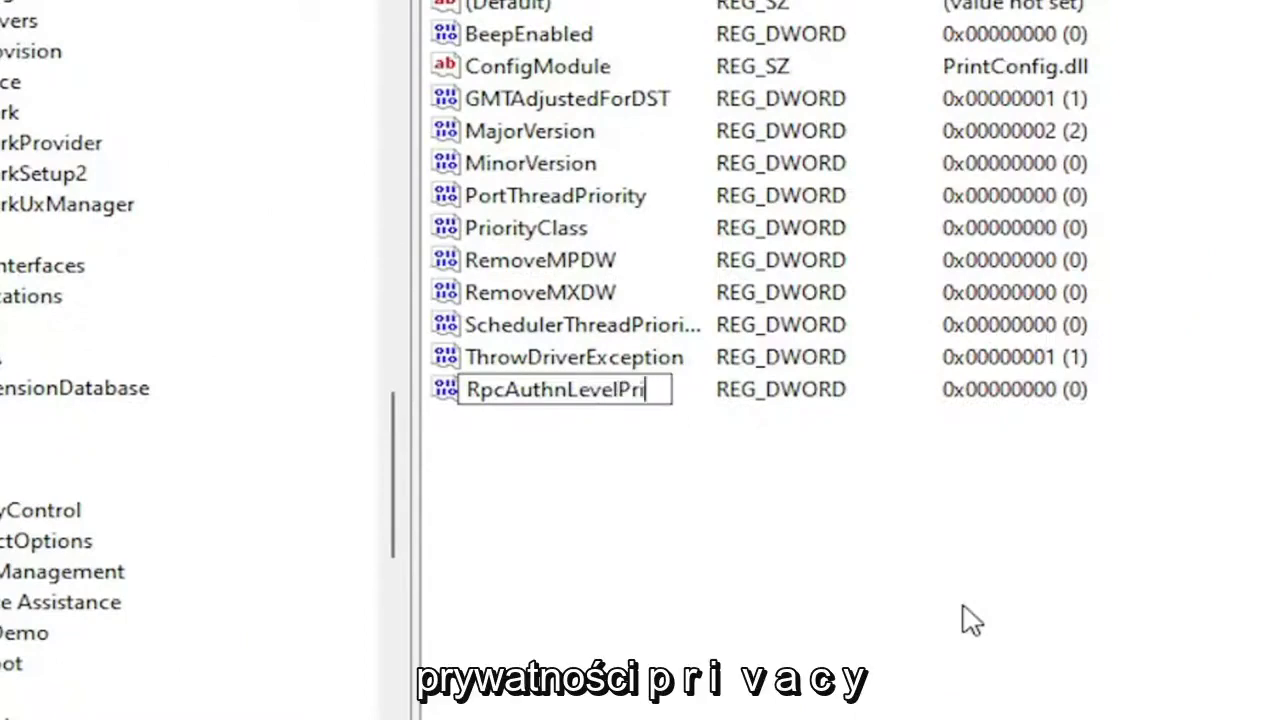
type("vacy")
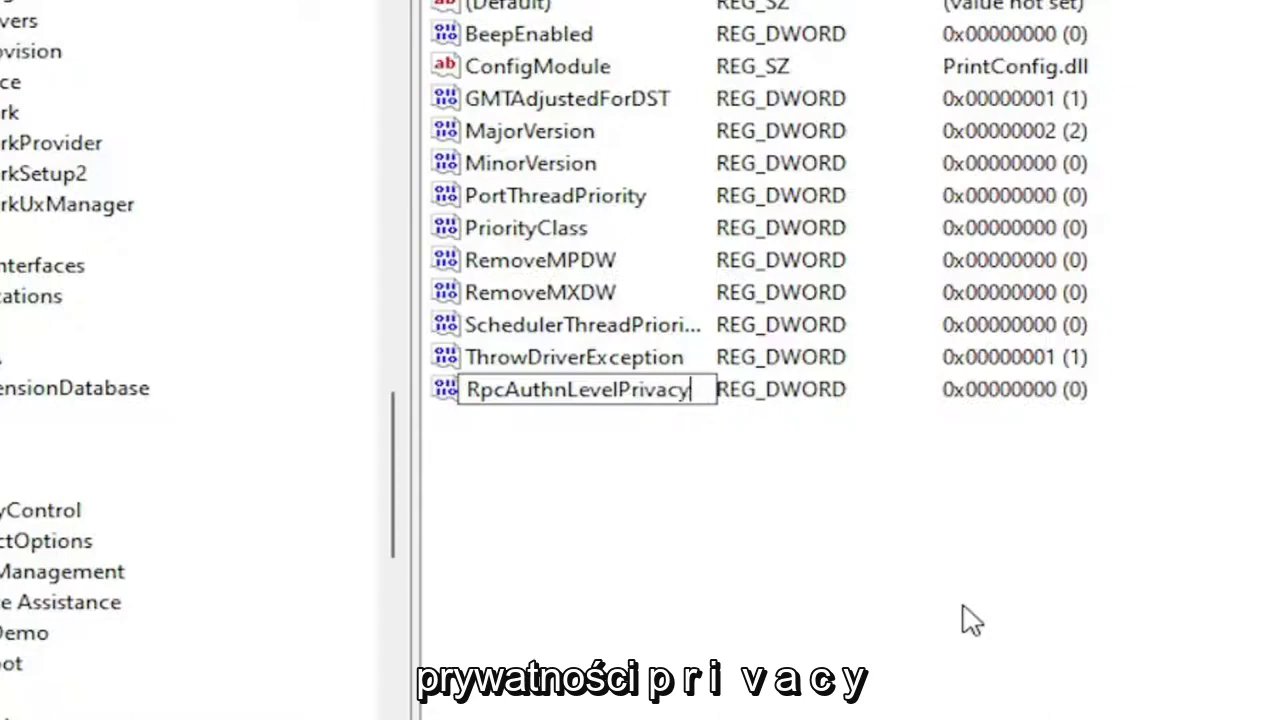
type("Enabled")
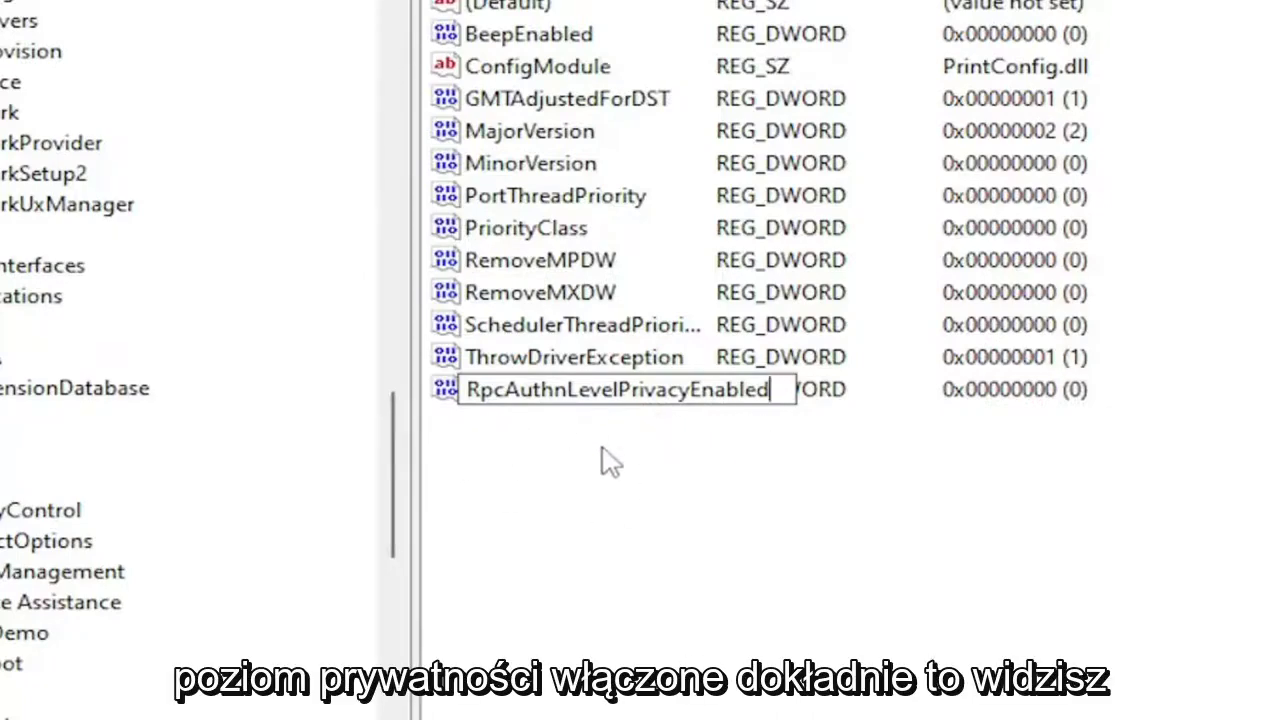
key("Return")
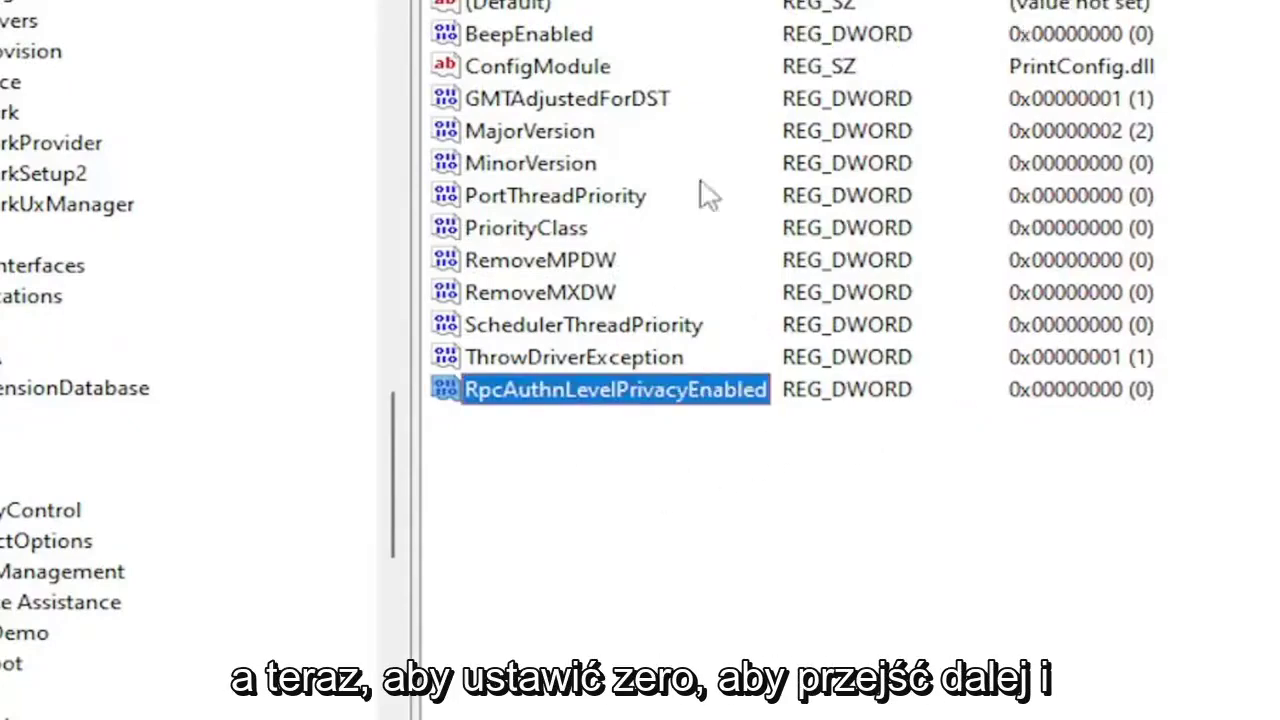
- Edit RpcAuthnLevelPrivacyEnabled and confirm its value data as 0
left_click(628, 449)
double_click(737, 447)
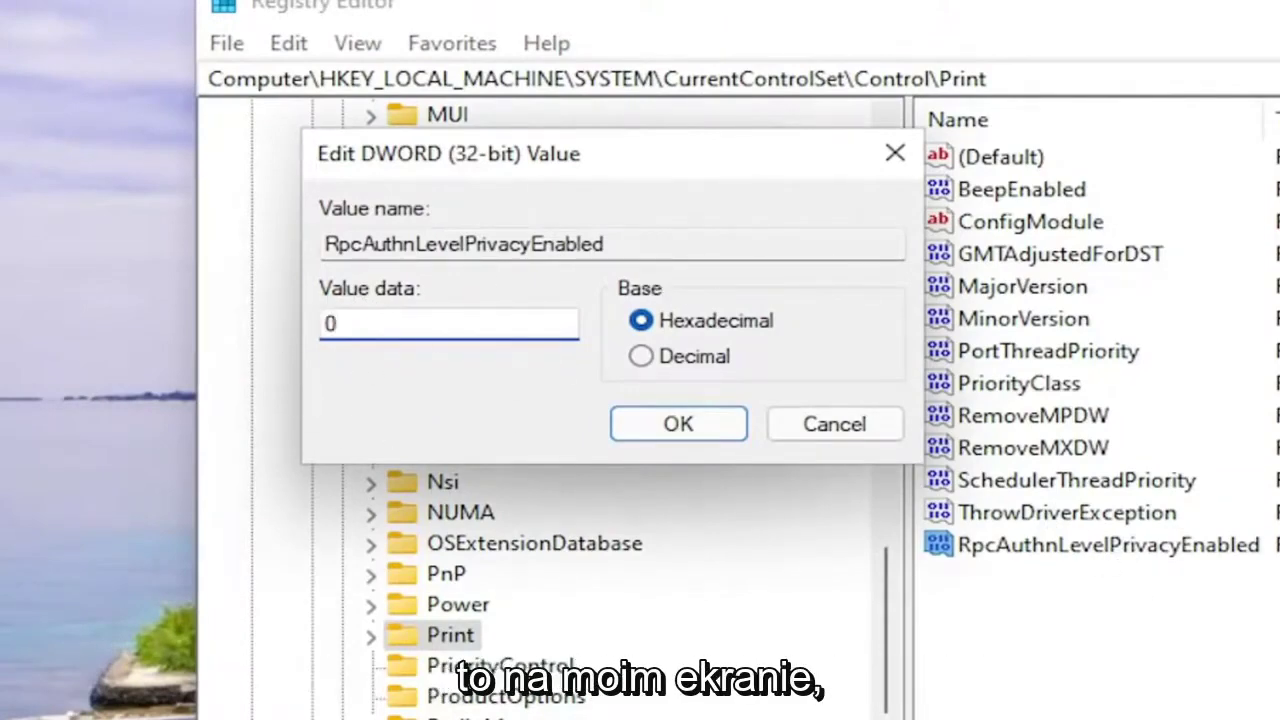
left_click(708, 428)
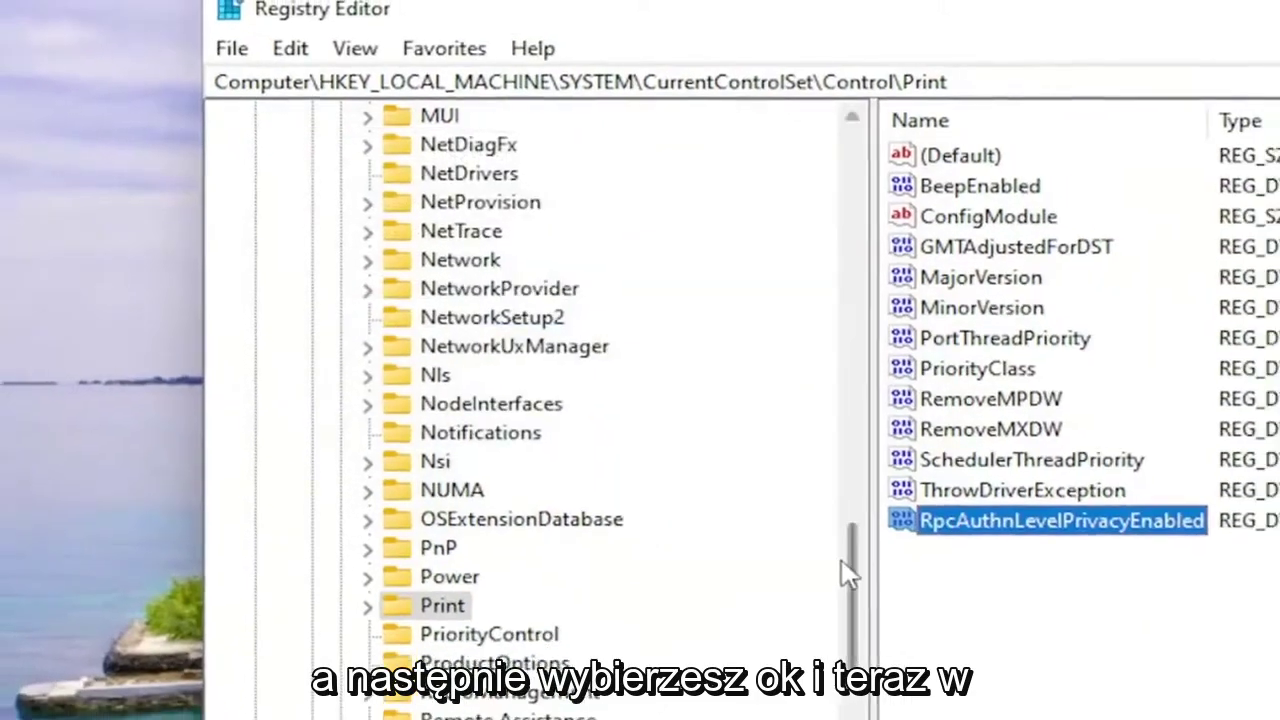
scroll(848, 575, "up", 10)
scroll(848, 575, "up", 10)
scroll(848, 575, "up", 5)
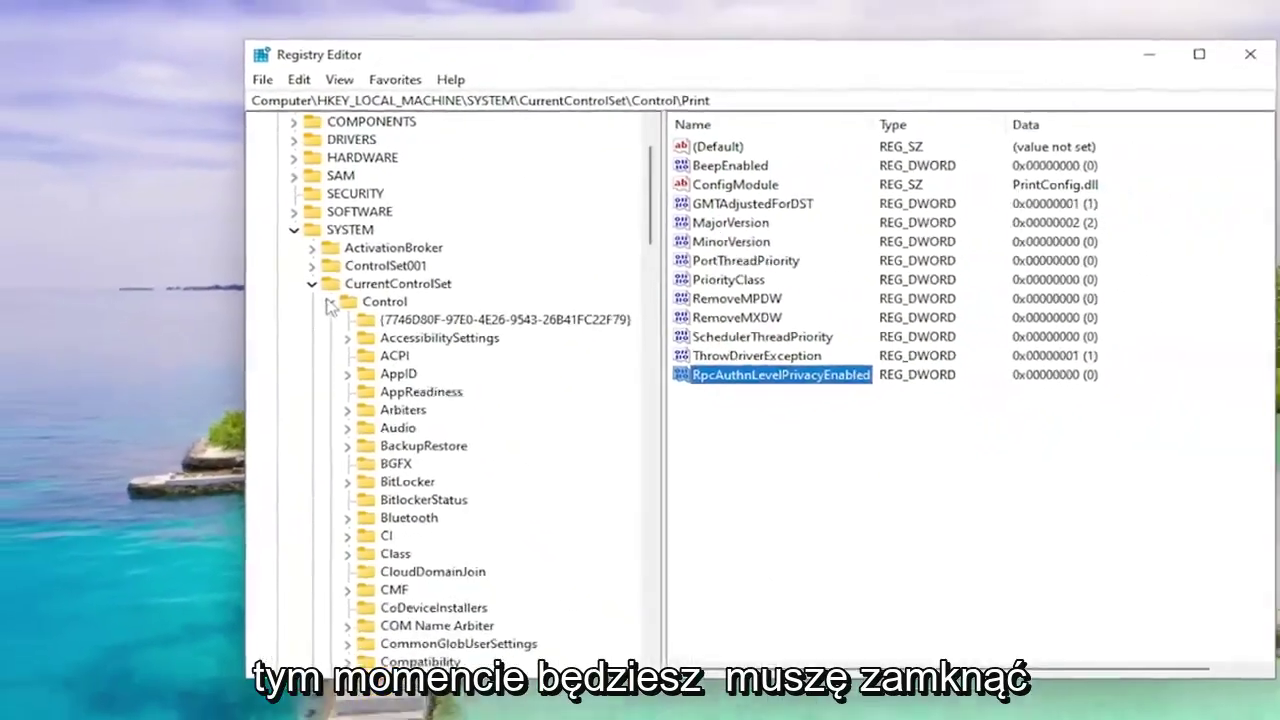
- Collapse the Control, CurrentControlSet and SYSTEM branches of the registry tree
left_click(329, 302)
left_click(311, 254)
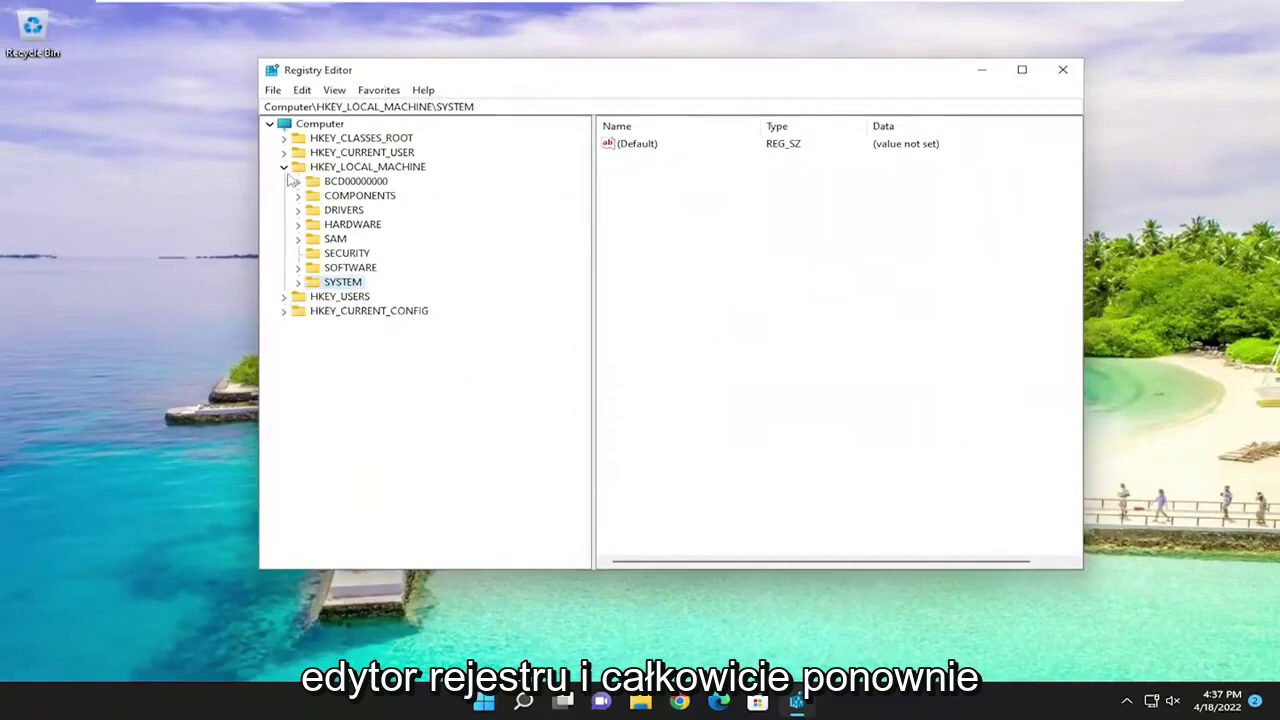